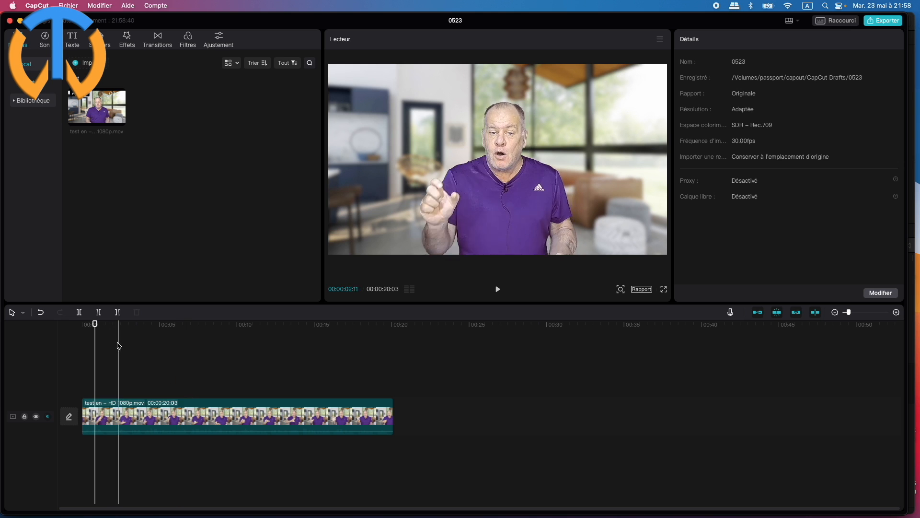
Play the clip briefly and advance frame by frame to position the playhead at 00:00:04:16
left_click(104, 330)
key("space")
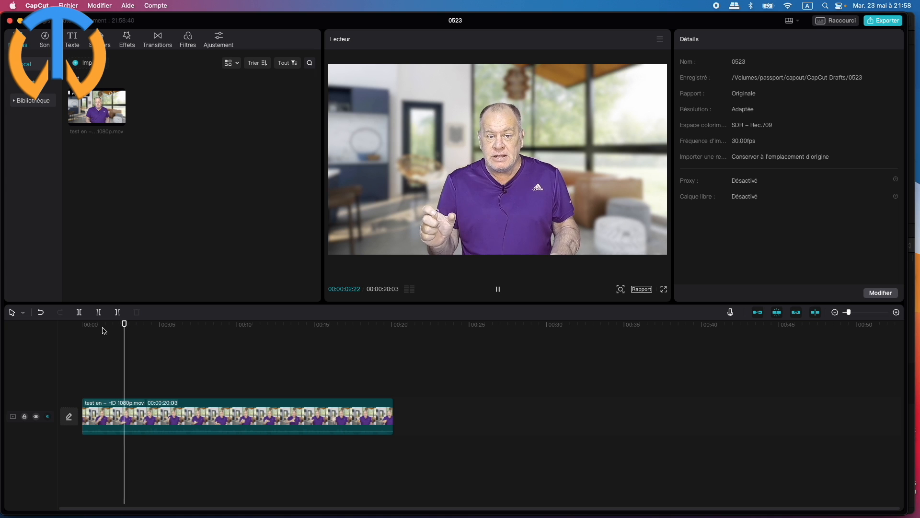
key("space")
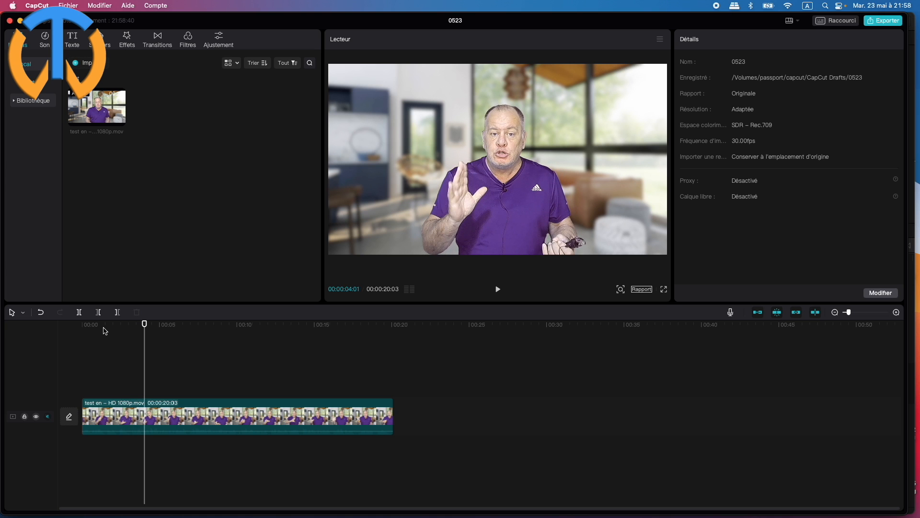
key("Right")
key("Right")
key("Right")
key("Right")
key("Right")
key("Right")
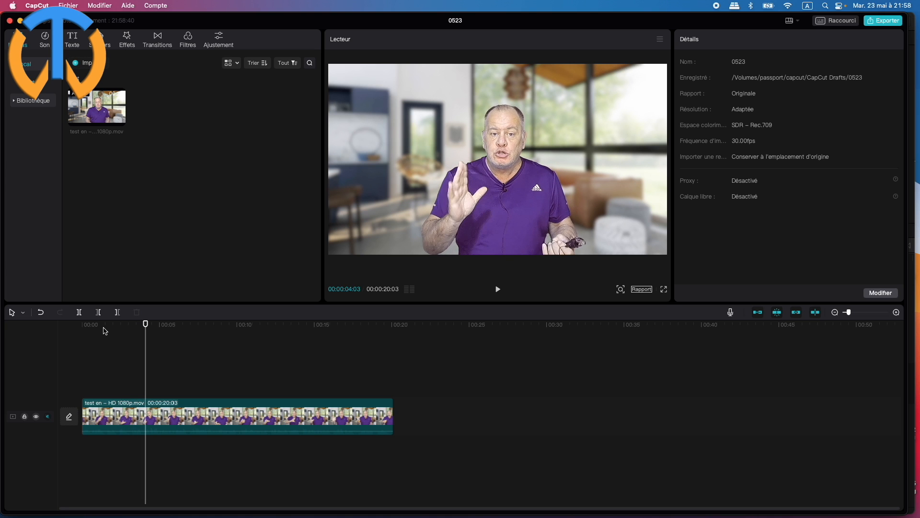
key("Right")
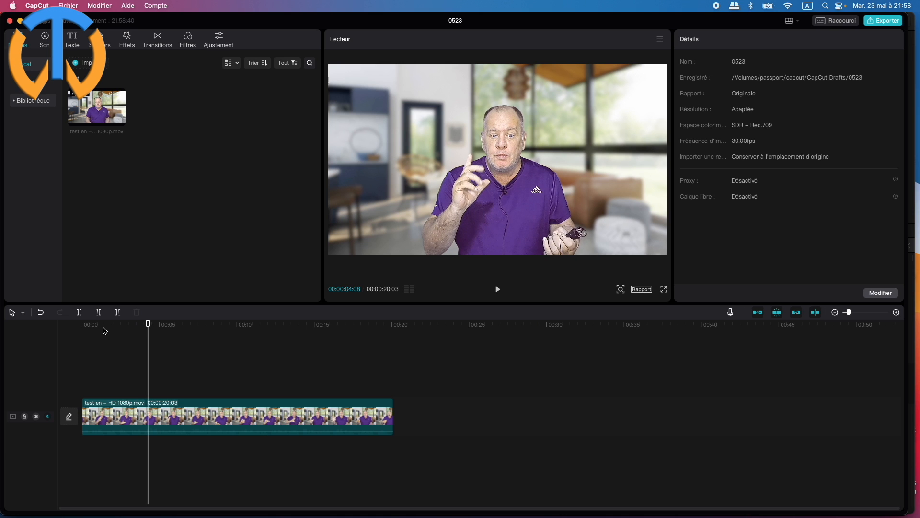
key("Right")
key("Right")
key("Right")
key("Right")
key("Right")
key("Right")
key("Right")
key("Right")
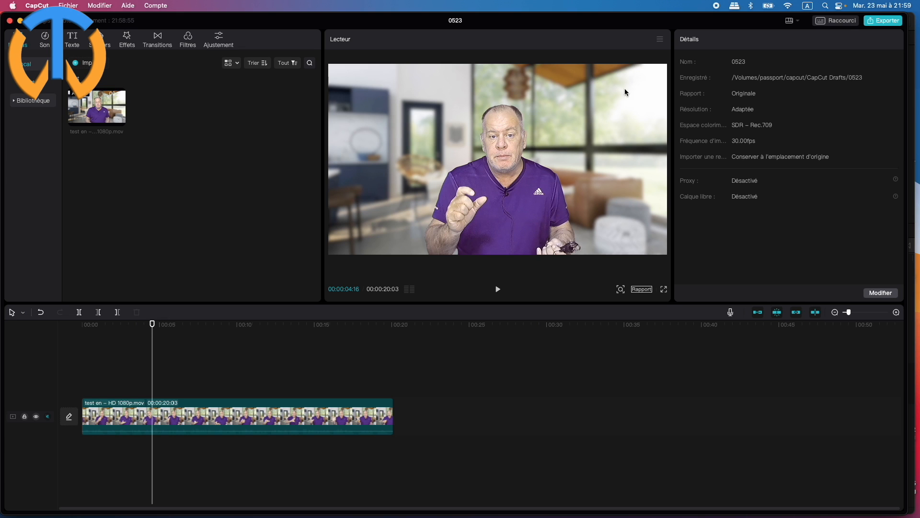
Start a still-frame export of the current frame, naming it 001 and choosing the rushes4 folder as destination
left_click(660, 41)
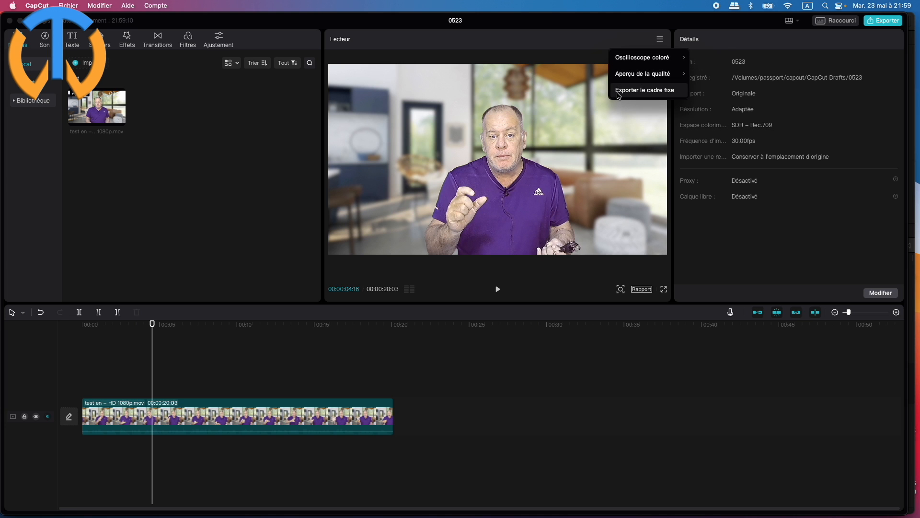
left_click(655, 91)
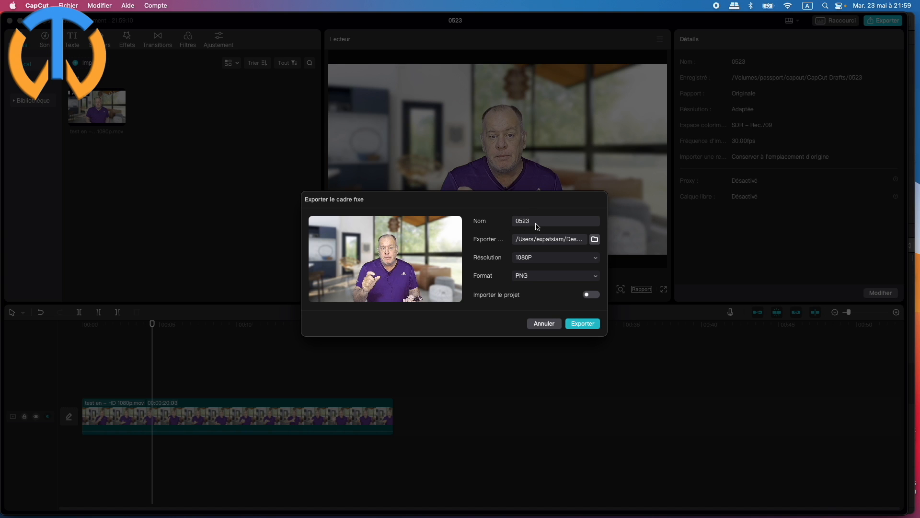
double_click(522, 221)
type("001")
left_click(594, 239)
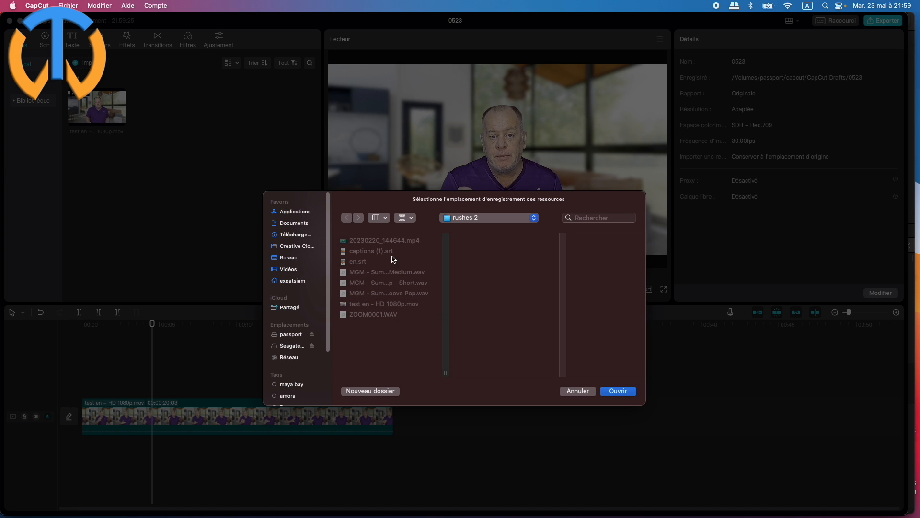
left_click(475, 218)
left_click(459, 340)
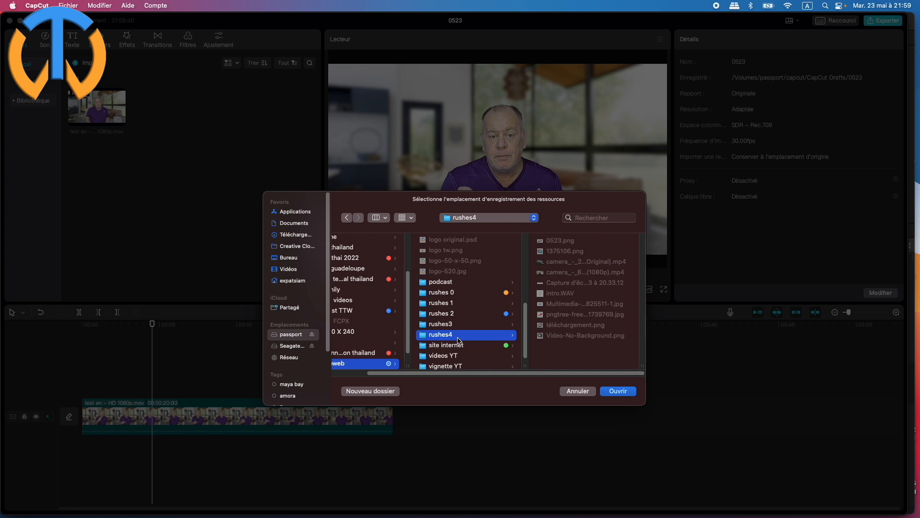
left_click(622, 391)
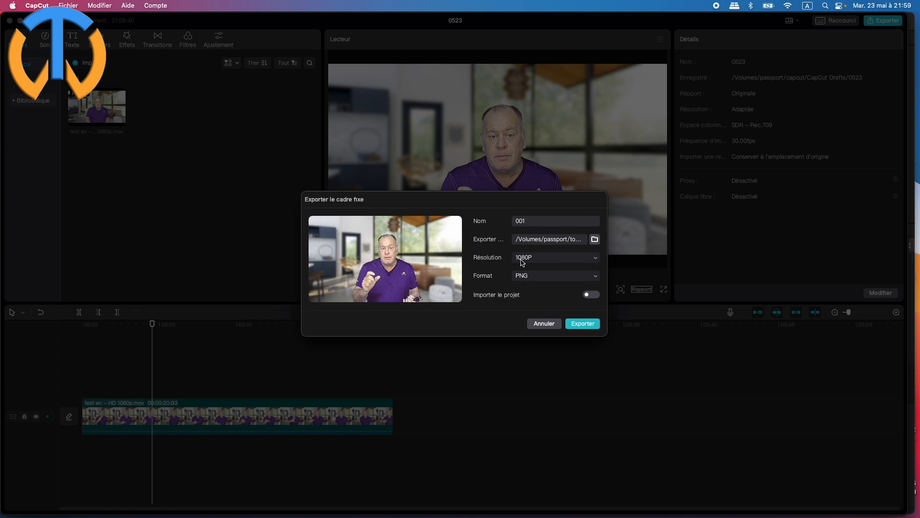
Select 1080P resolution and PNG format for the still frame and export it
left_click(548, 261)
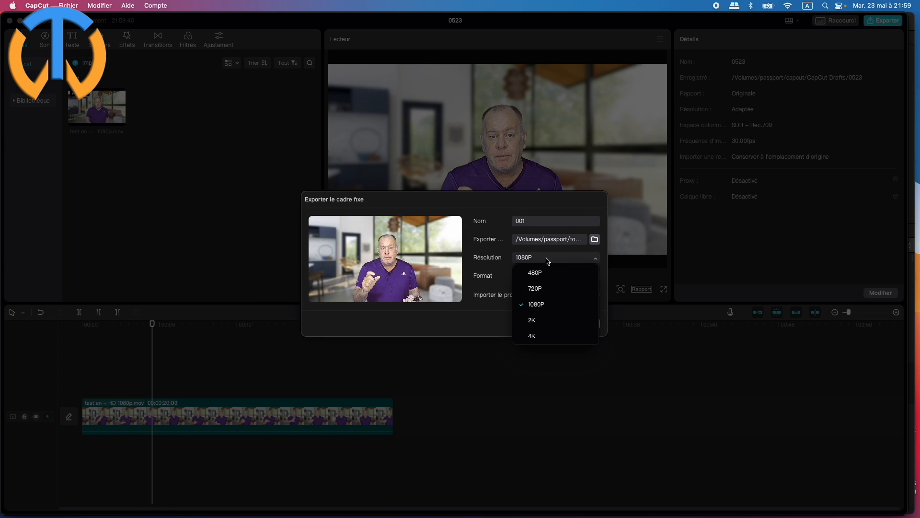
left_click(563, 305)
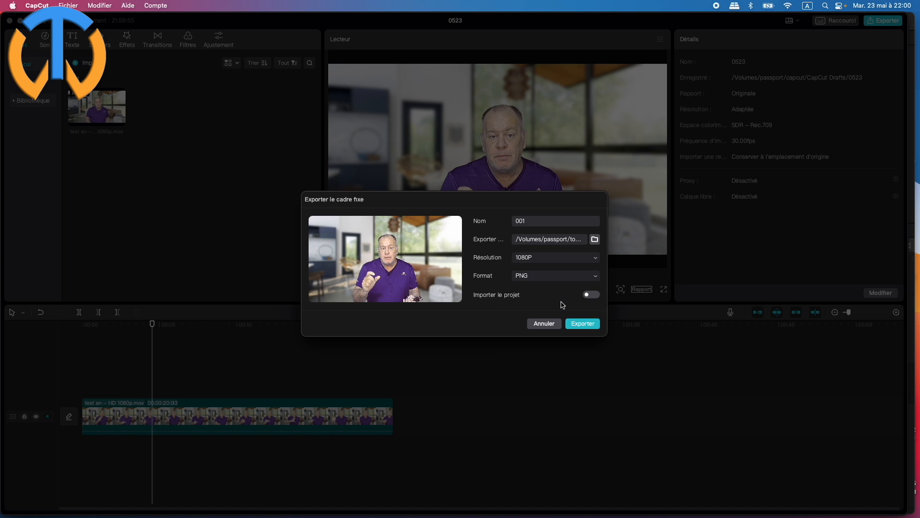
left_click(540, 278)
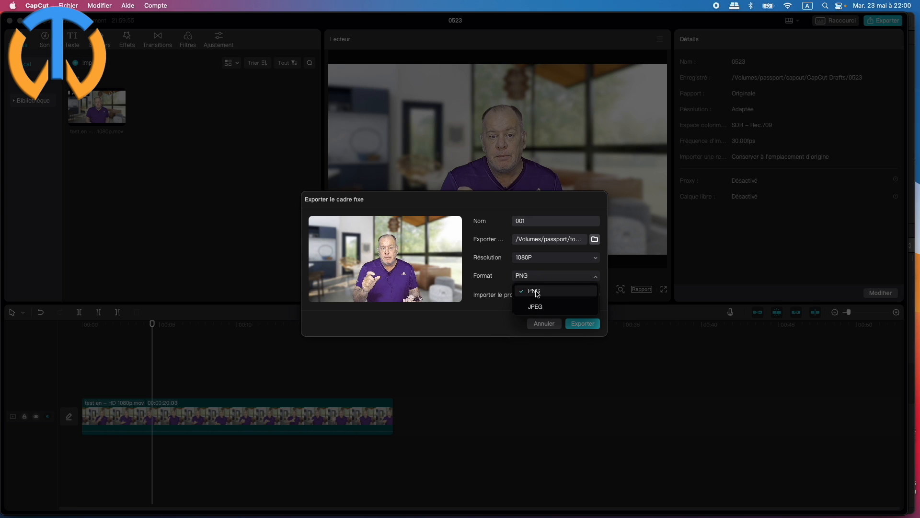
left_click(534, 290)
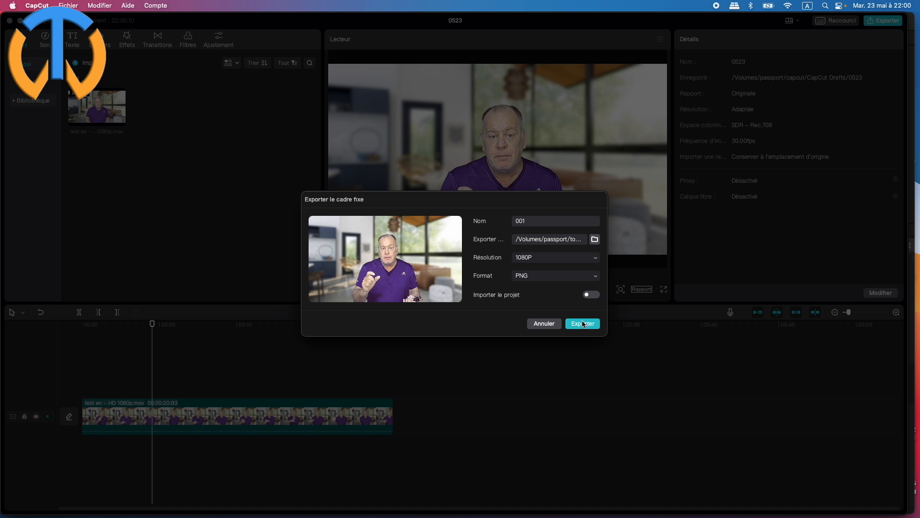
left_click(583, 324)
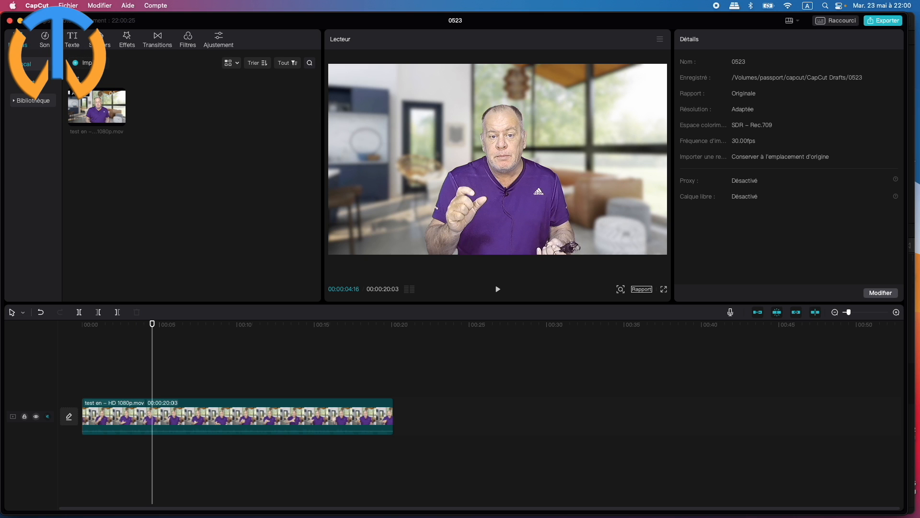
Add the comic-style Collage effect to the timeline and shift it earlier so it spans the playhead
left_click(126, 38)
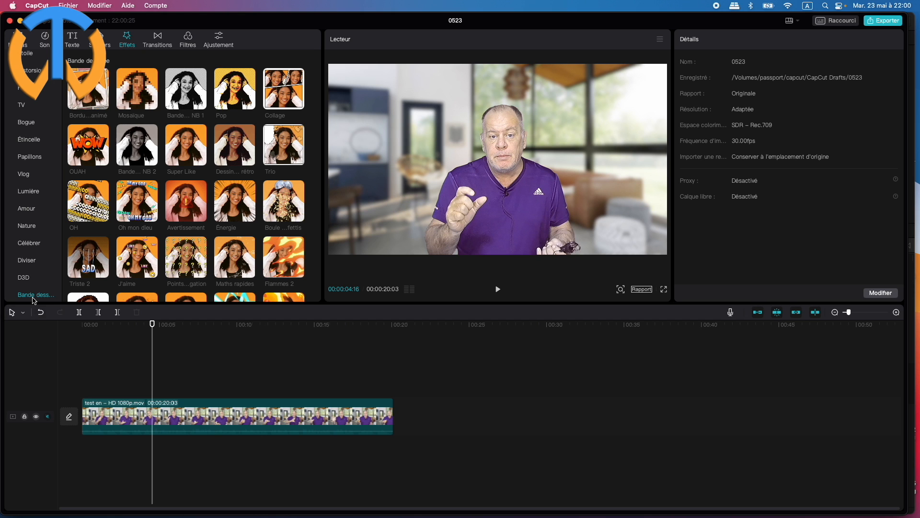
left_click(281, 99)
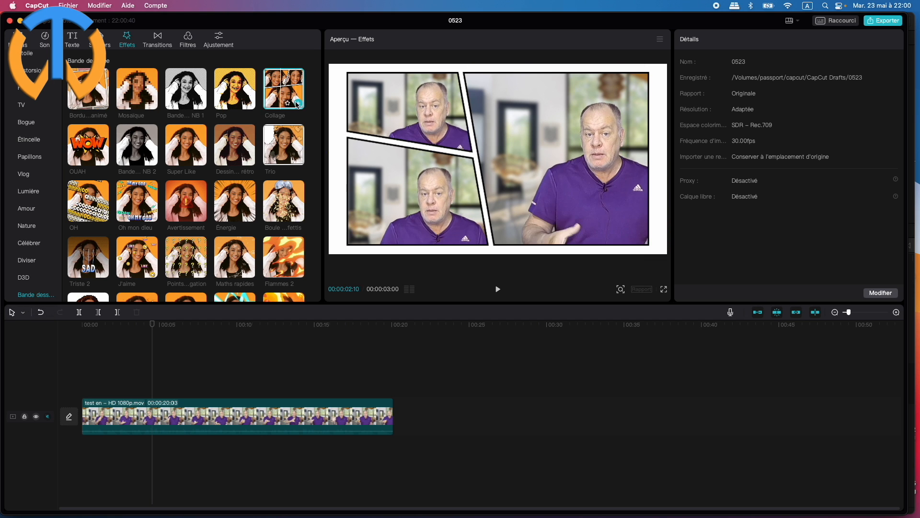
left_click(298, 103)
left_click_drag(185, 389, 166, 389)
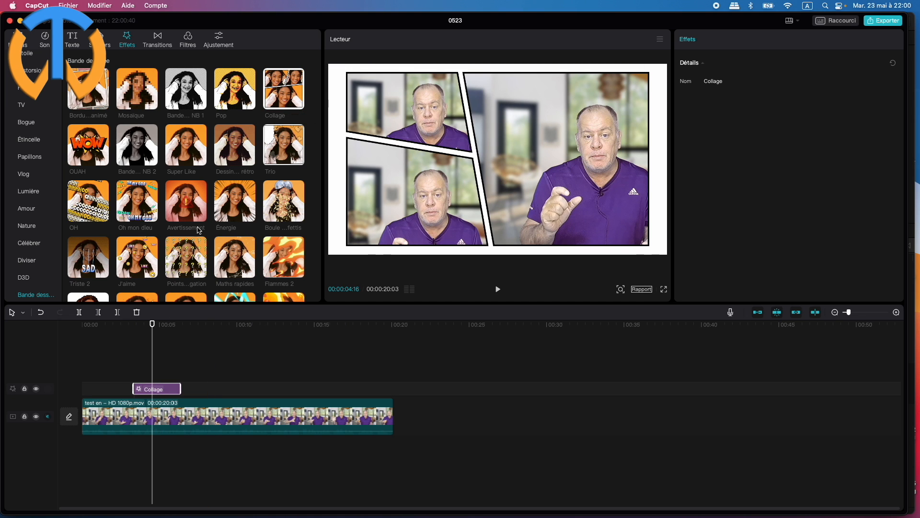
Add the Énergie effect above the Collage effect and align it with the same time span
left_click(242, 213)
left_click(249, 216)
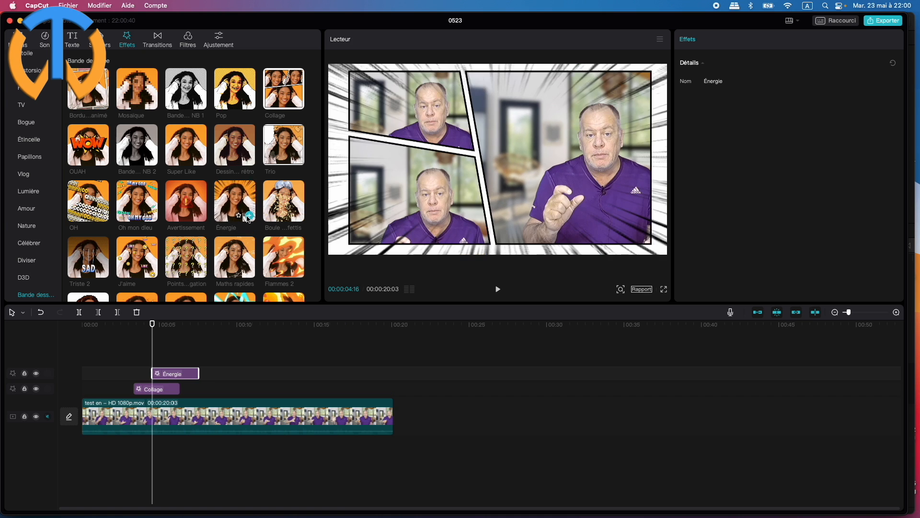
left_click_drag(180, 373, 162, 373)
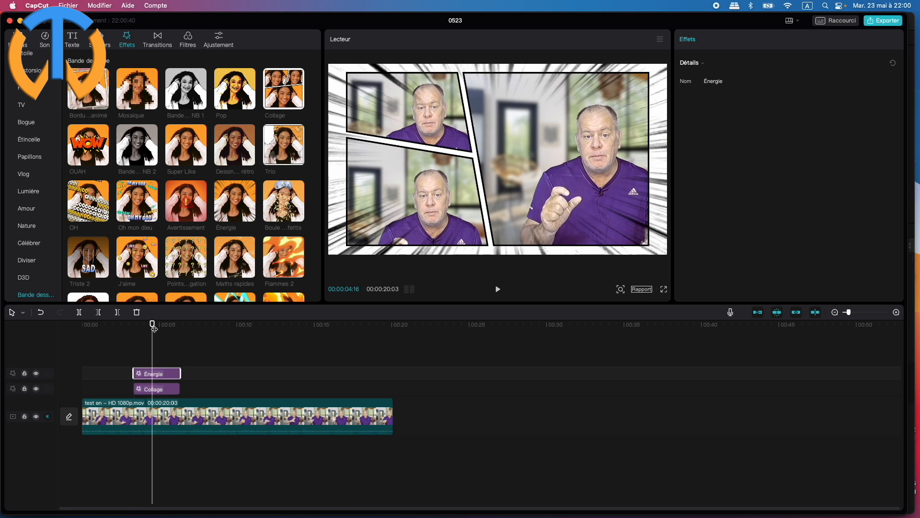
Move the playhead to 00:00:04:23 and export that frame with its effects as a still image named 002
left_click_drag(153, 326, 156, 328)
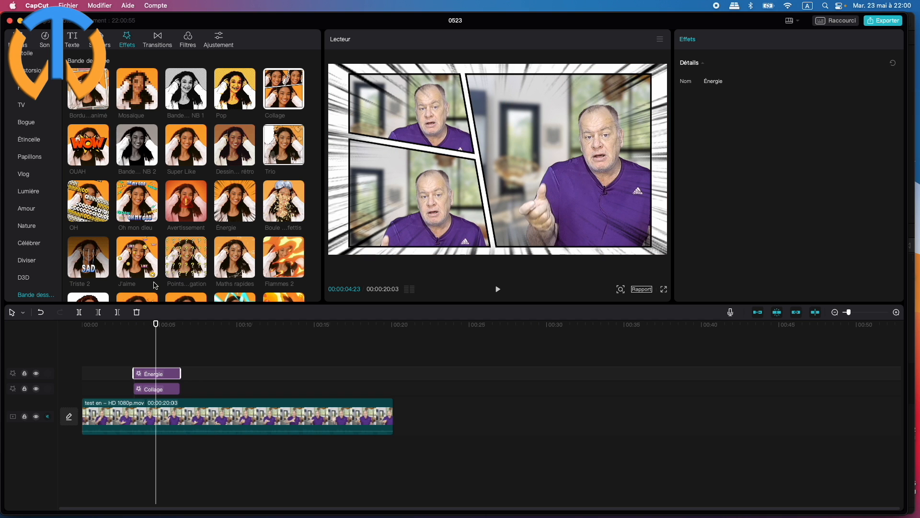
scroll(170, 231, "down", 3)
scroll(170, 231, "down", 1)
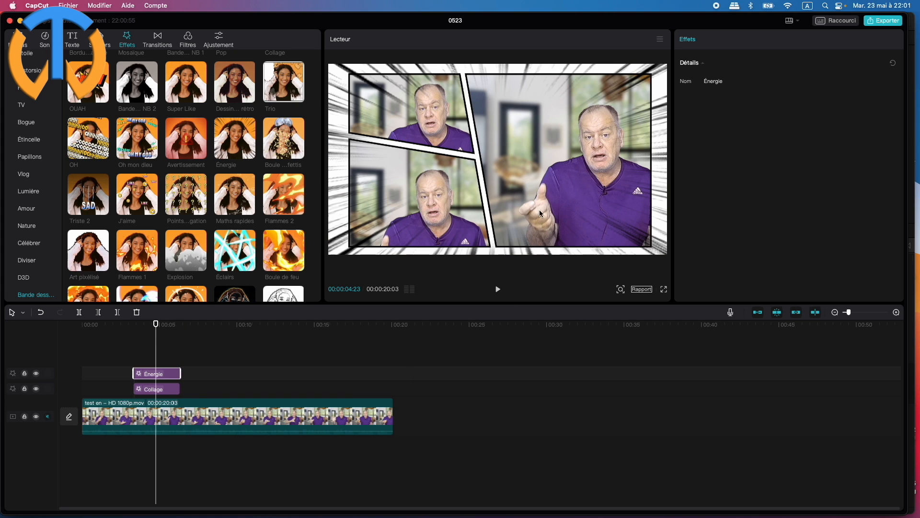
left_click(660, 42)
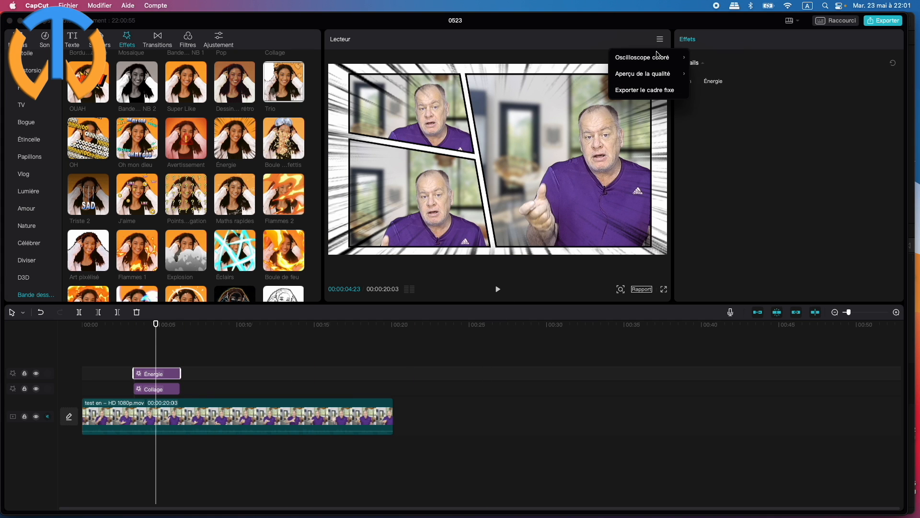
left_click(645, 91)
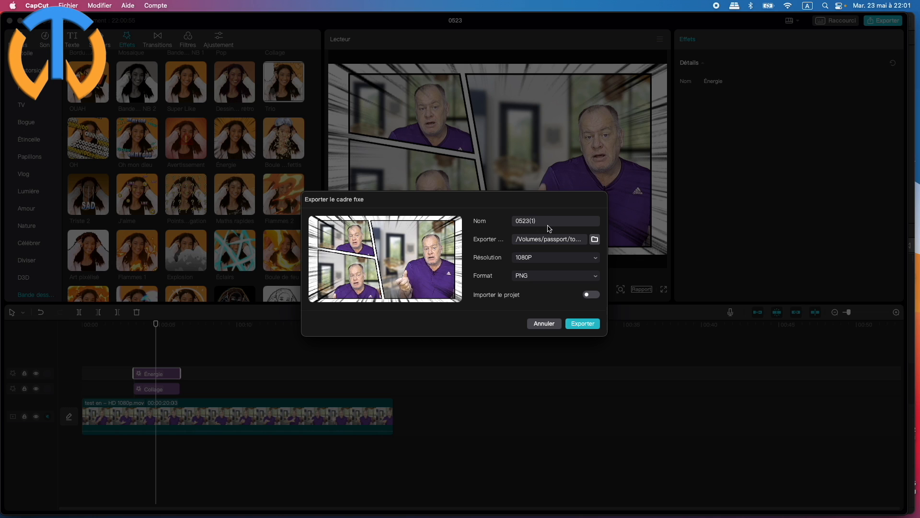
left_click_drag(548, 226, 496, 221)
type("002")
left_click(578, 327)
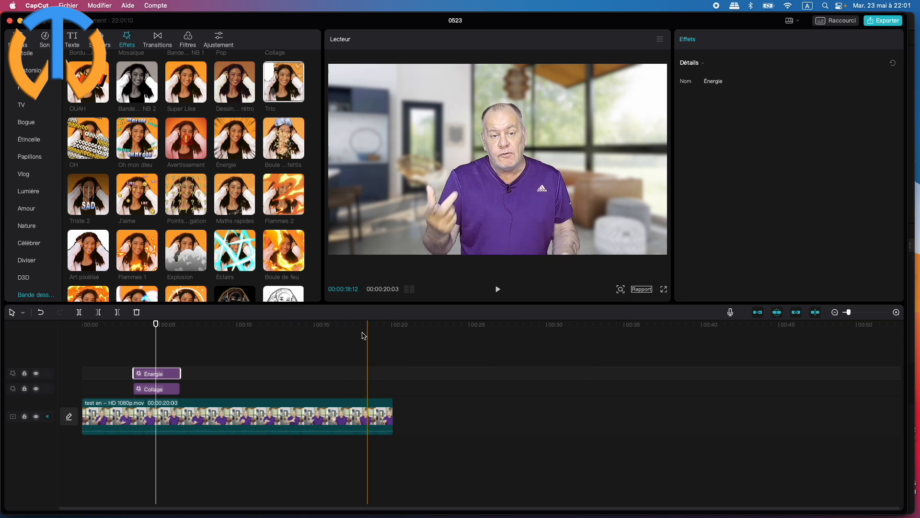
Delete the Énergie and Collage effects together from the timeline
left_click(153, 389, "shift")
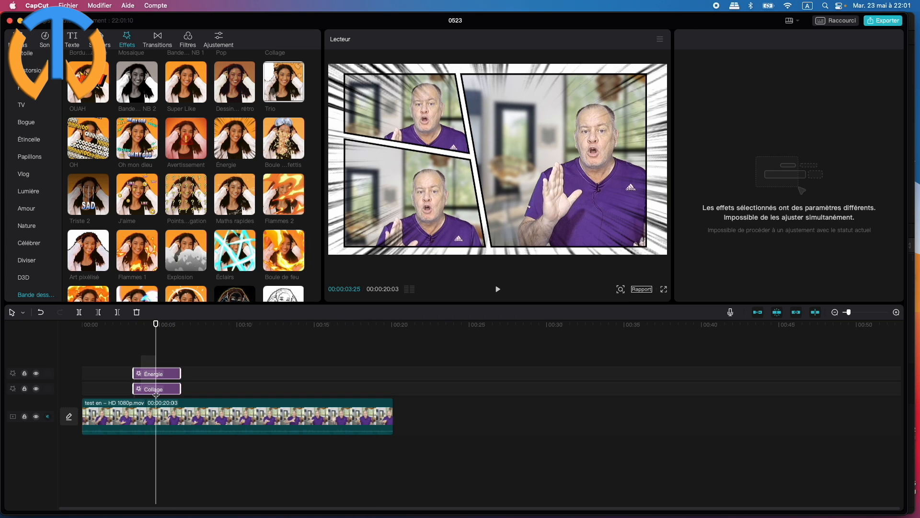
key("Delete")
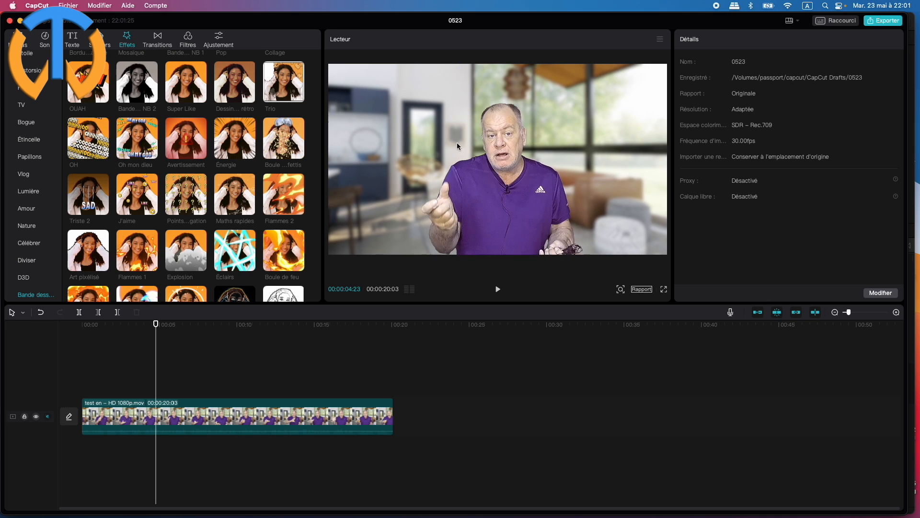
Remove the background of the video clip with the automatic cutout (Découpage automatique)
left_click(155, 411)
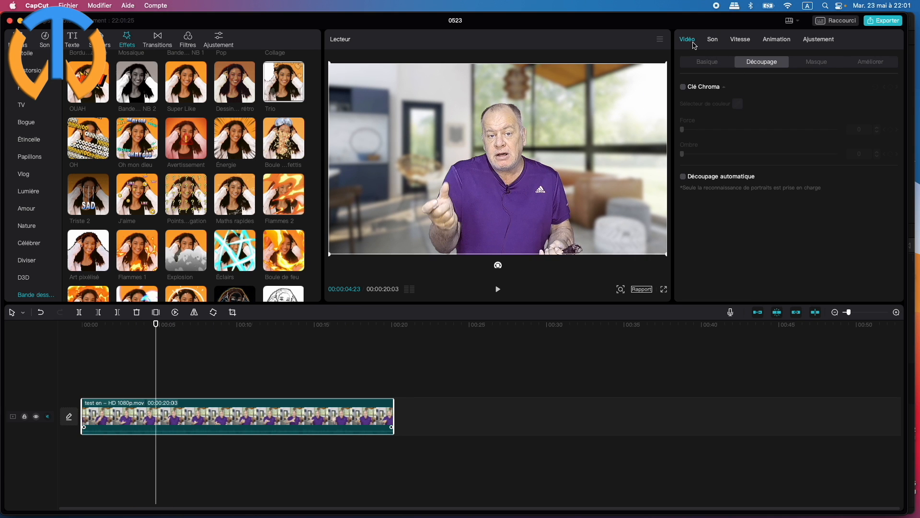
left_click(699, 63)
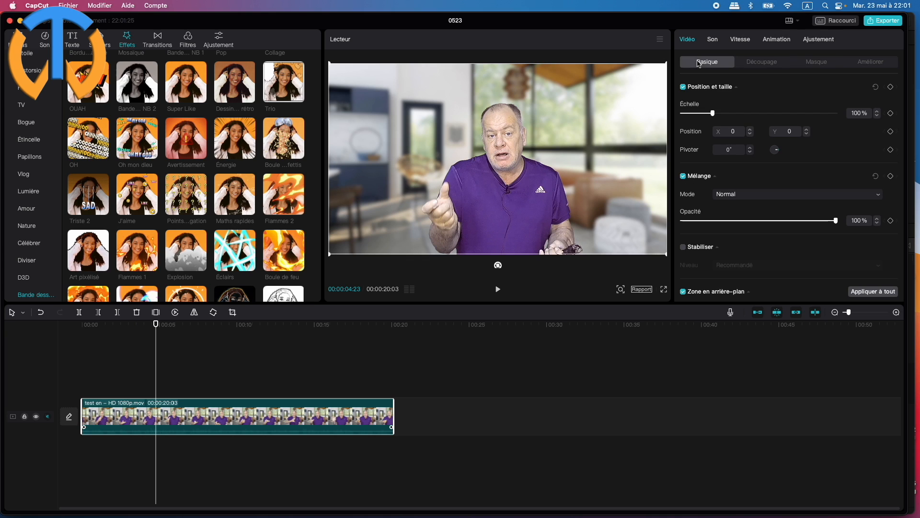
left_click(762, 65)
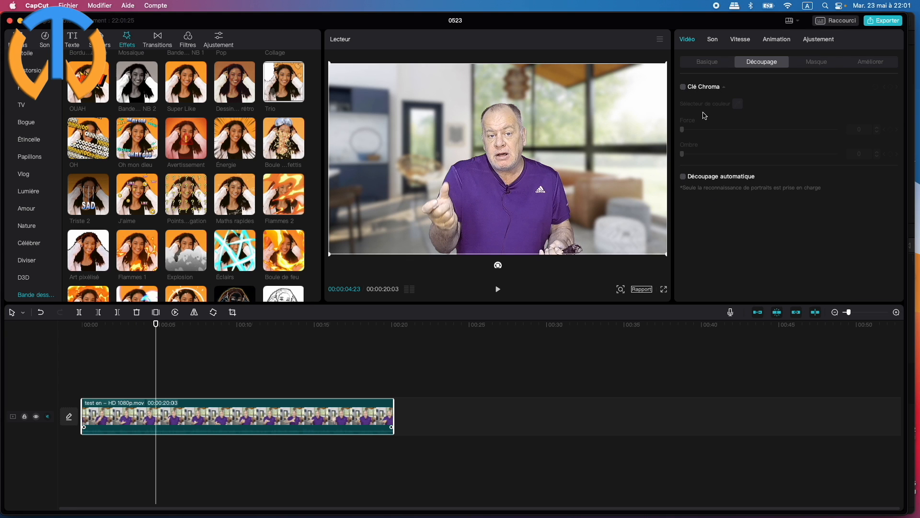
left_click(684, 177)
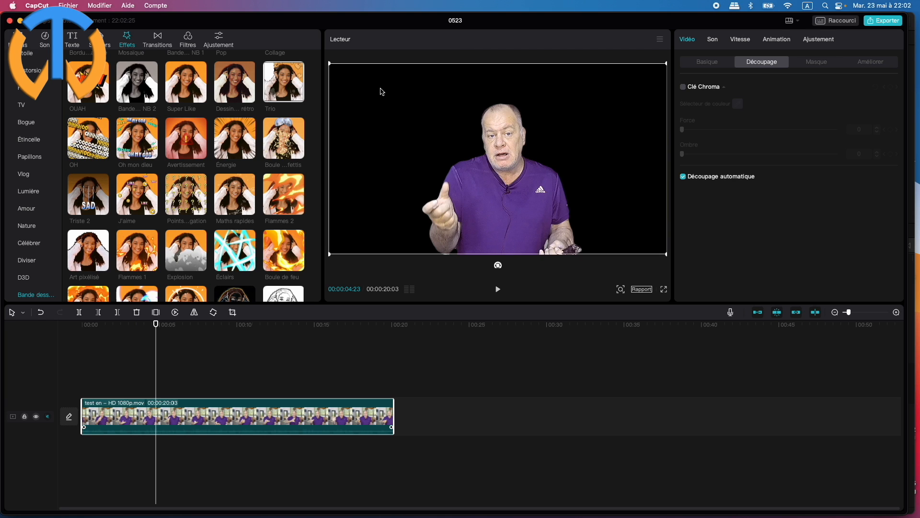
Export the current background-free frame as a still image named 003
left_click(660, 39)
left_click(642, 90)
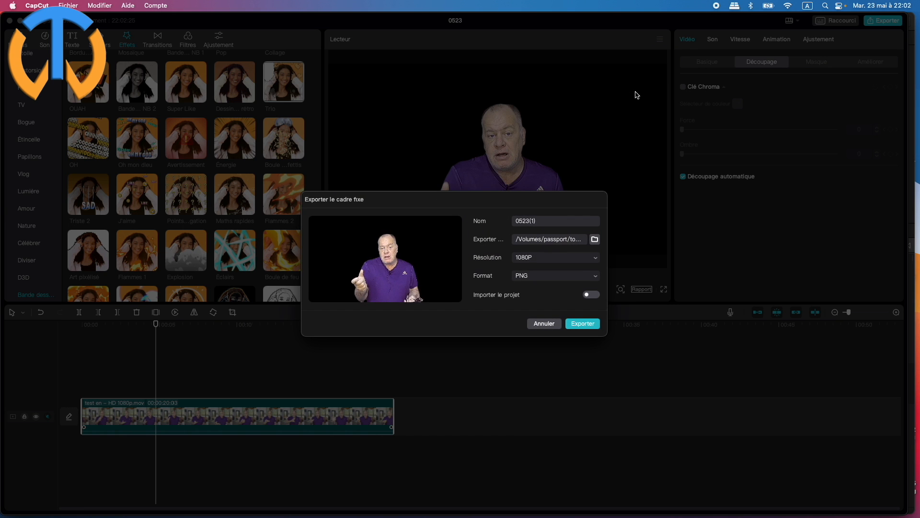
left_click_drag(544, 224, 502, 220)
type("003")
left_click(584, 324)
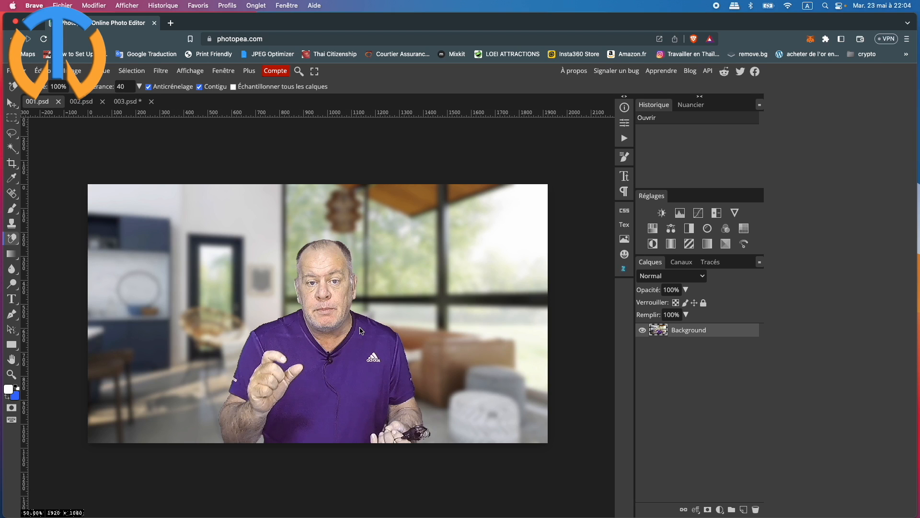
Check the pixel dimensions of the 001.psd image in the image size settings (Taille de l'image)
left_click(76, 71)
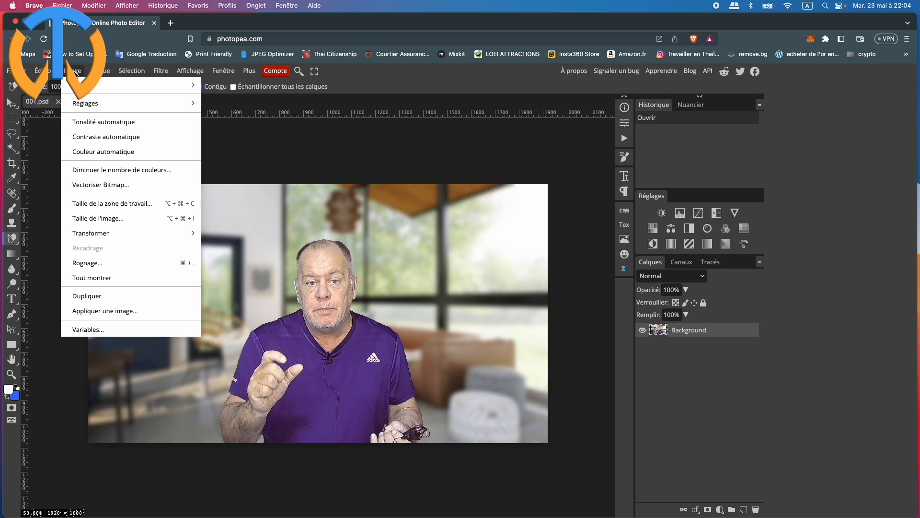
left_click(92, 216)
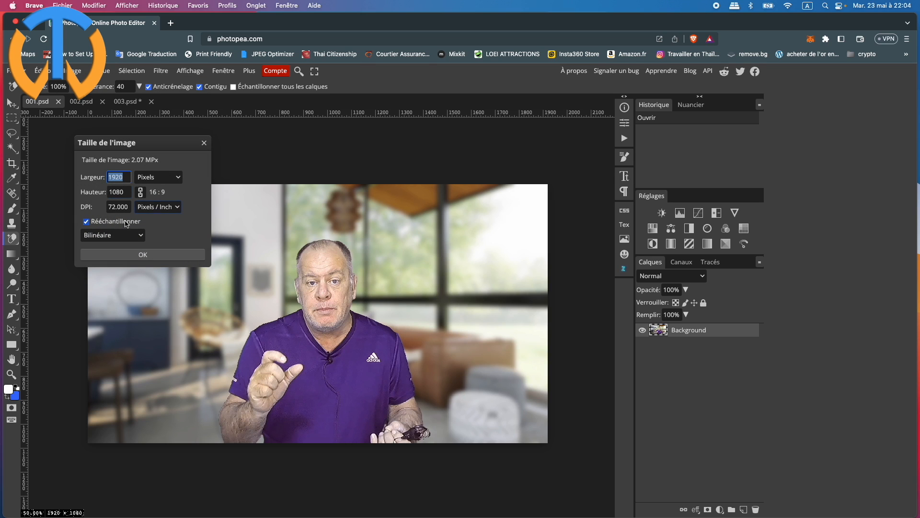
left_click(143, 257)
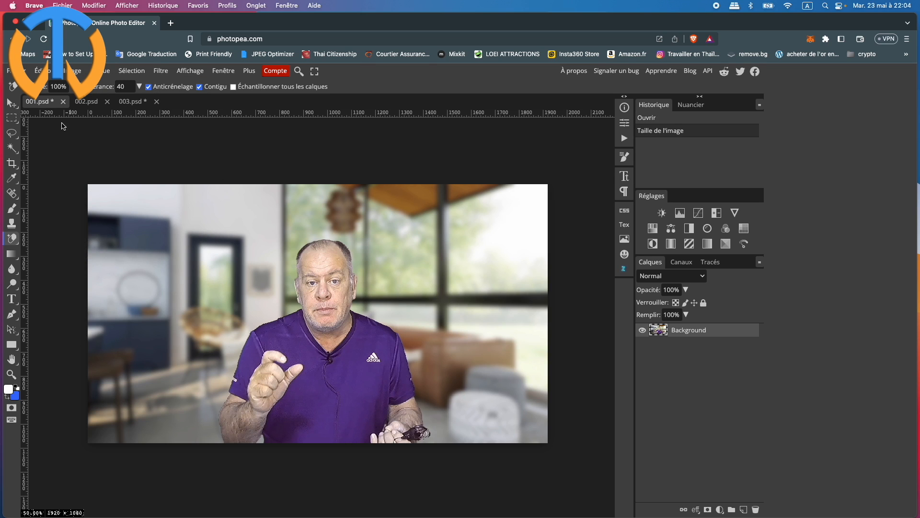
Close the 001.psd document without saving, as well as the 002.psd document
left_click(63, 102)
key("Return")
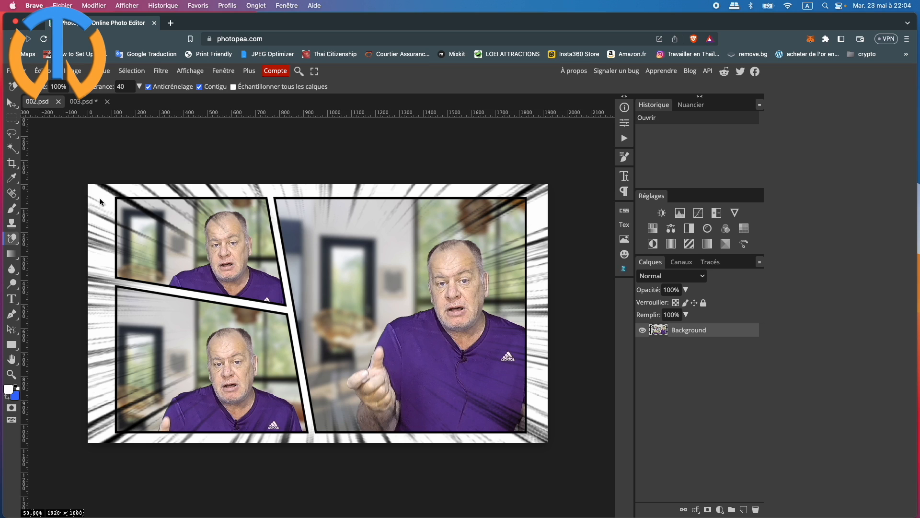
left_click(58, 101)
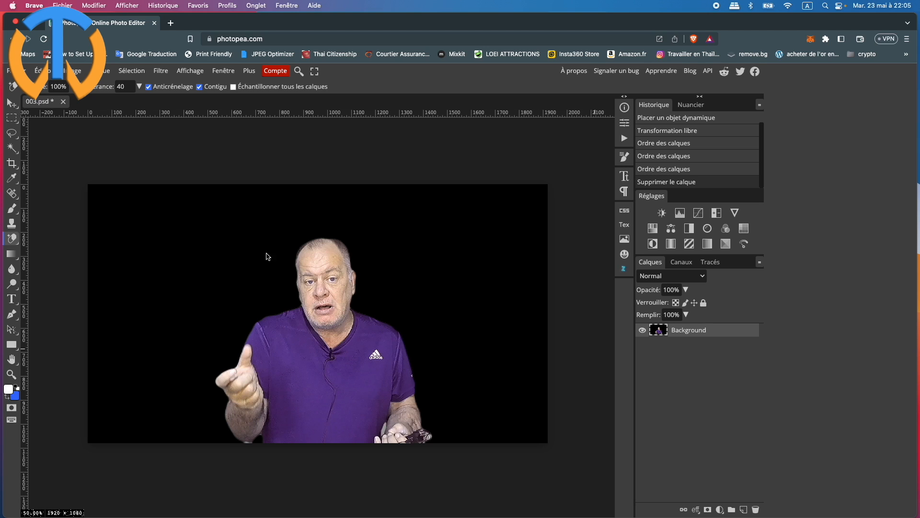
Erase the black background around the man in 003.psd with the Magic Eraser
right_click(13, 242)
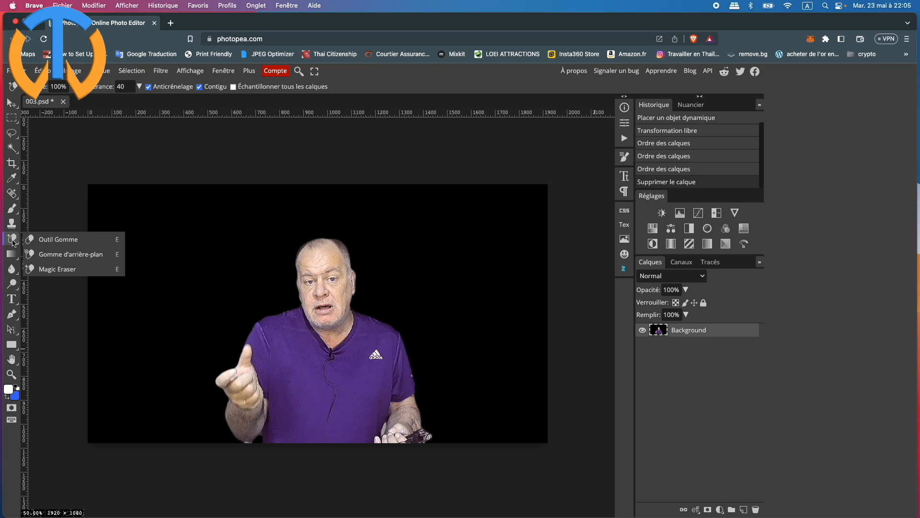
left_click(59, 271)
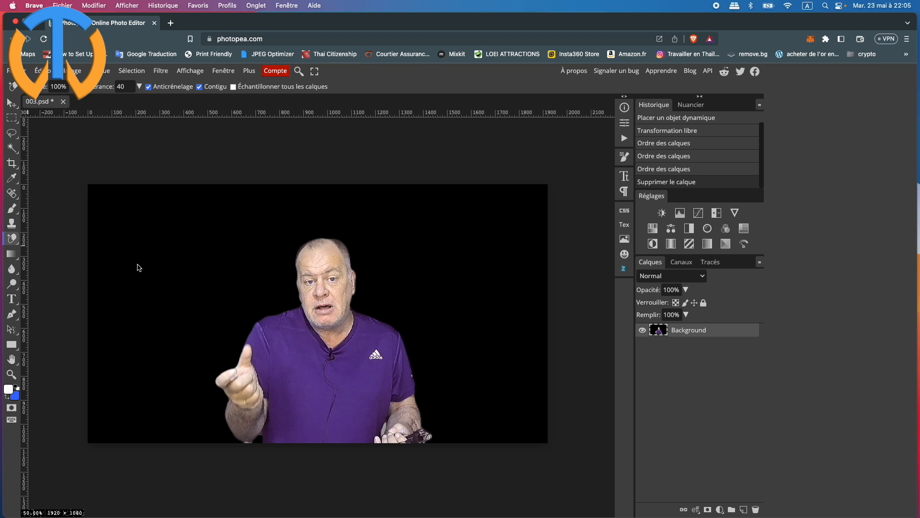
left_click(195, 254)
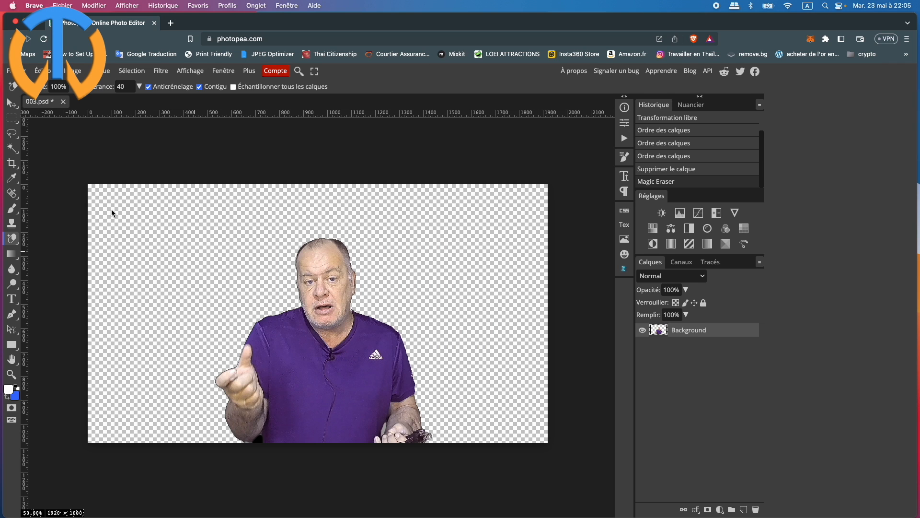
Place the image 002.jpeg from the bureaux arriere plan folder into 003.psd at its default size
left_click(8, 71)
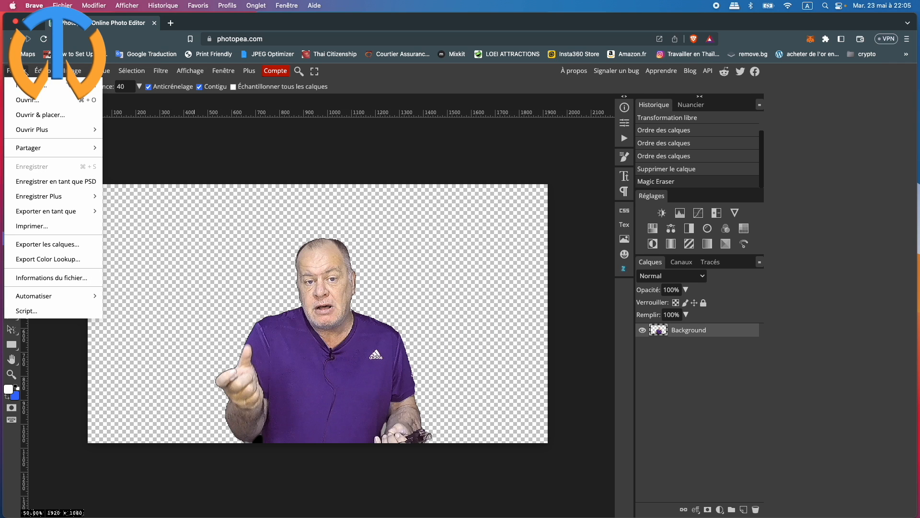
left_click(41, 114)
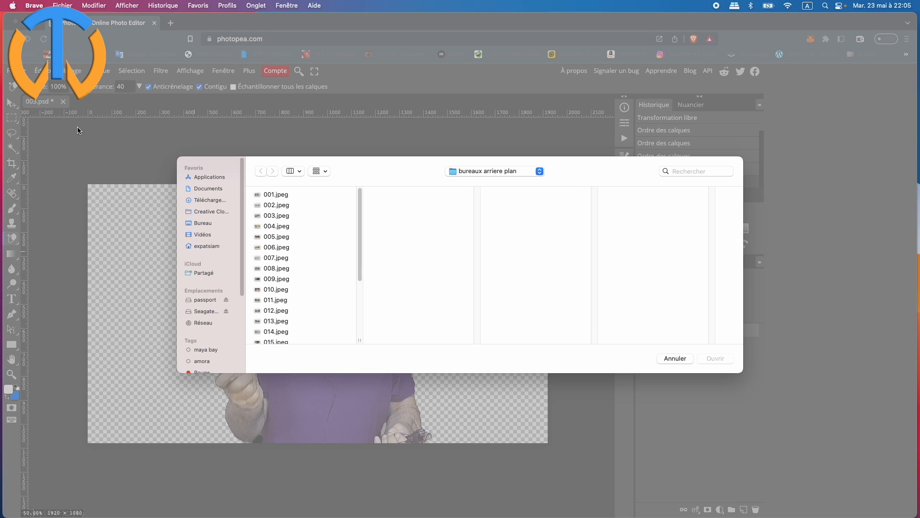
left_click(296, 205)
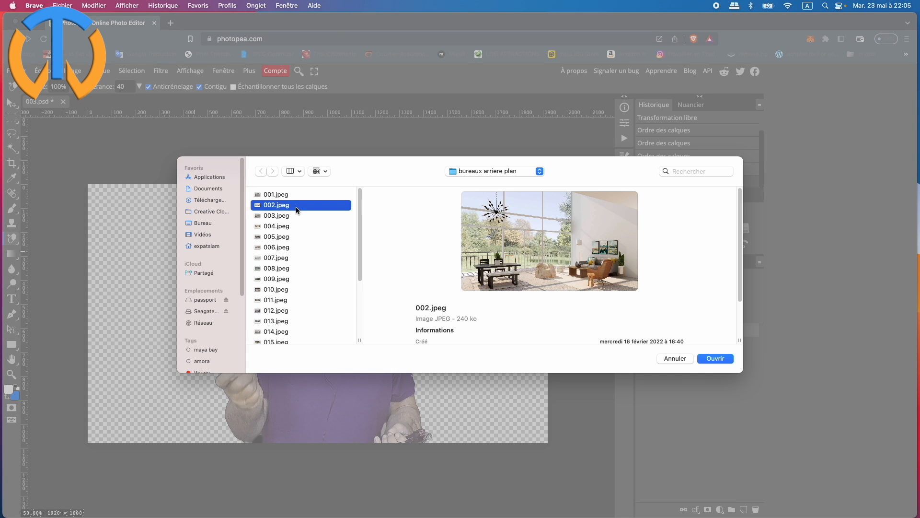
left_click(715, 359)
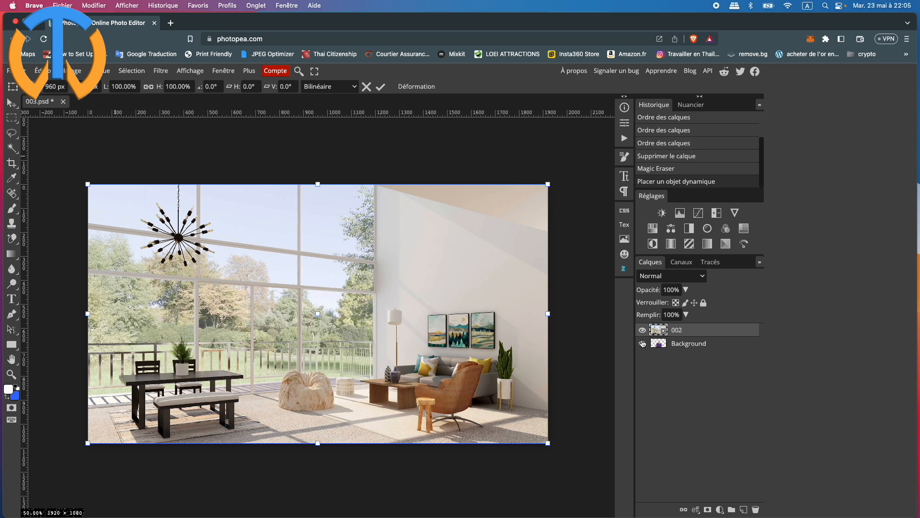
key("Return")
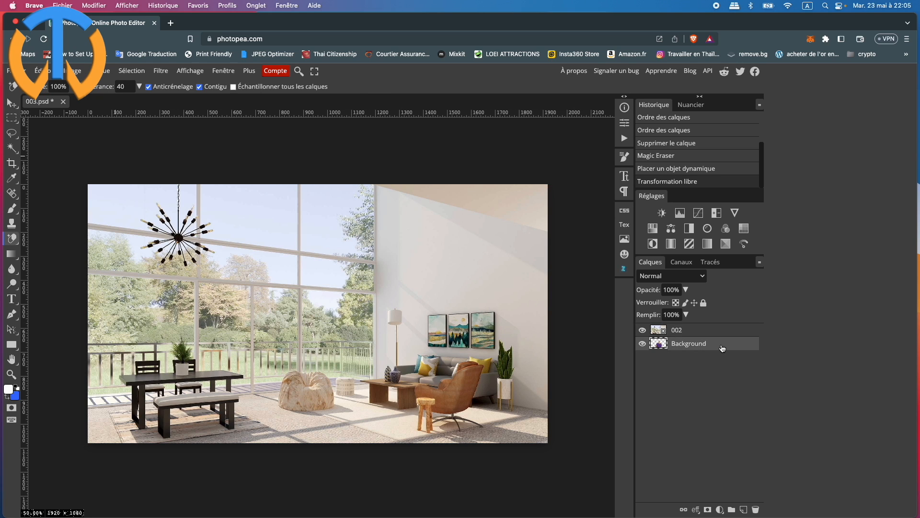
Reorder the Background layer above layer 002 and move the cut-out man about 240 px to the right
left_click_drag(724, 349, 723, 331)
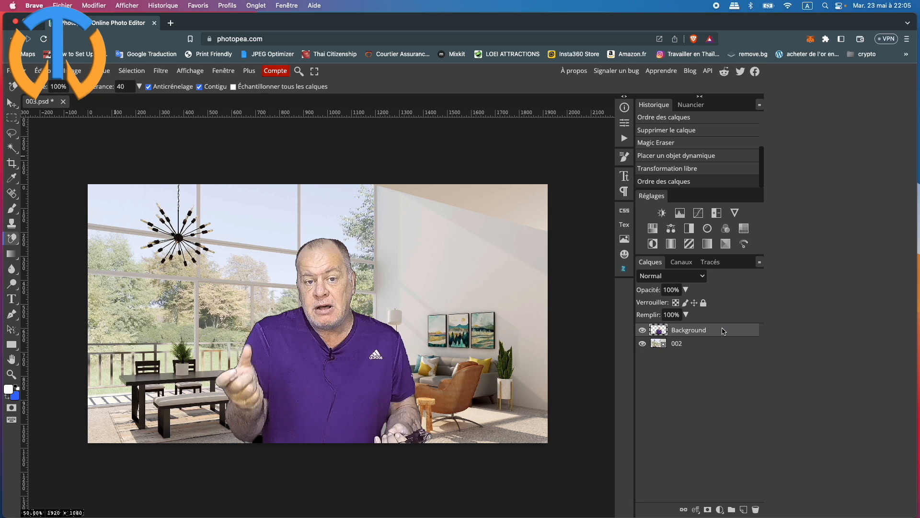
left_click(11, 103)
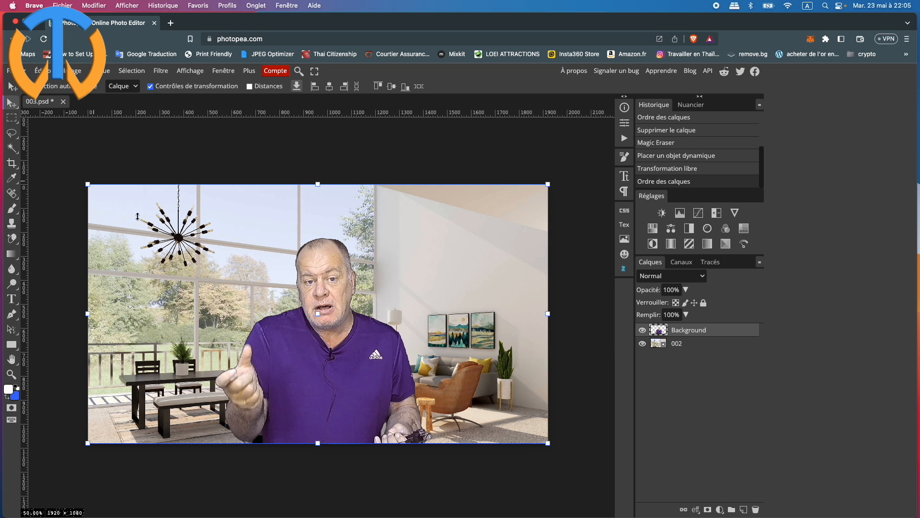
left_click_drag(301, 353, 359, 356)
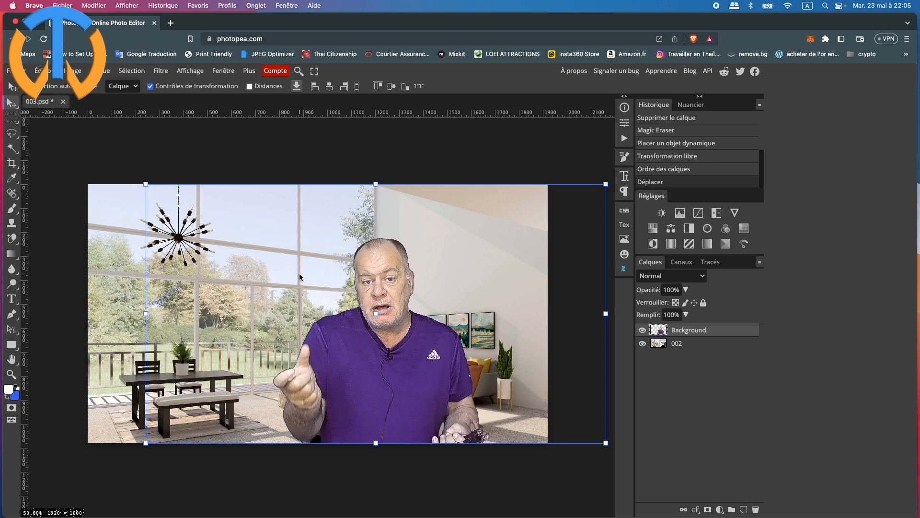
Add an outer glow (Lueur externe) with a size of 24 px to the Background layer and move the cut-out about 130 px further right
double_click(756, 335)
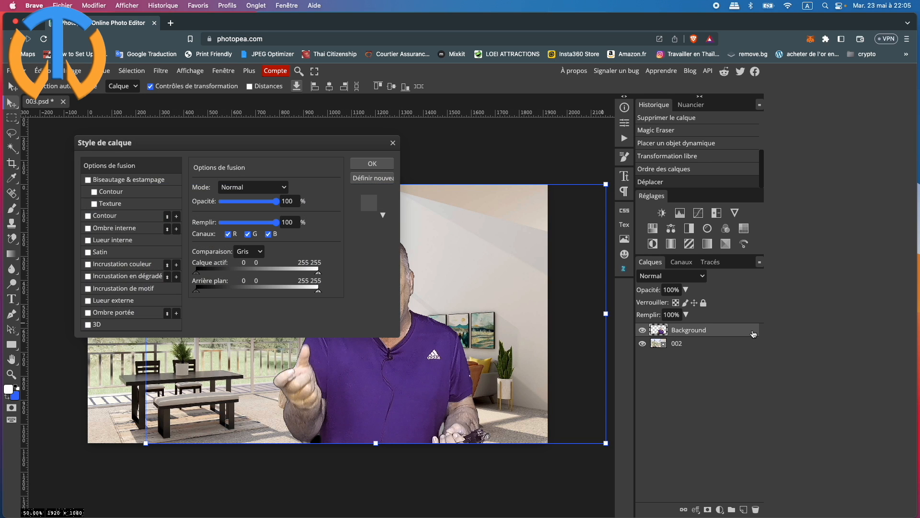
left_click_drag(348, 142, 792, 147)
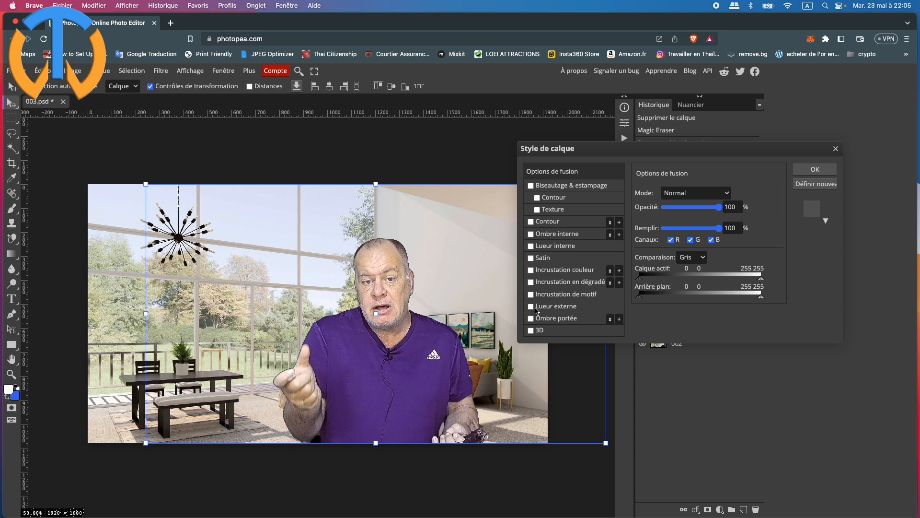
left_click(531, 307)
left_click(551, 306)
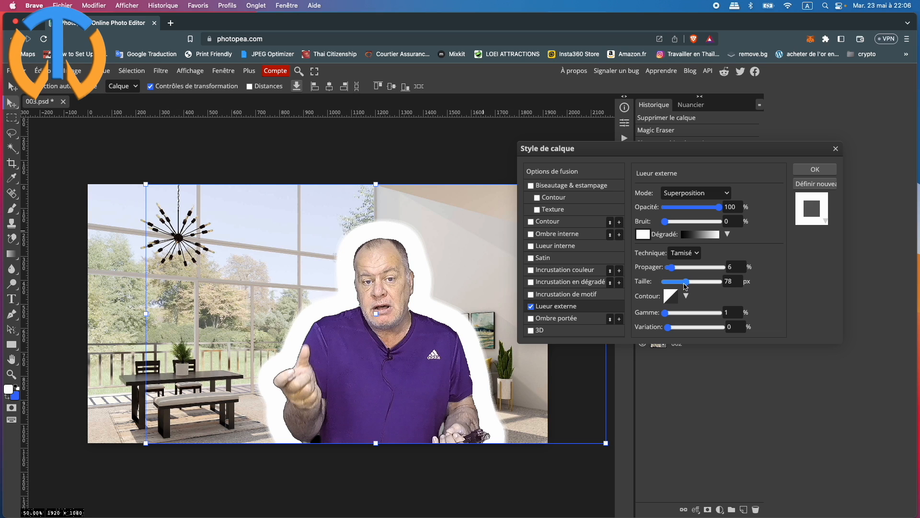
left_click_drag(686, 285, 672, 283)
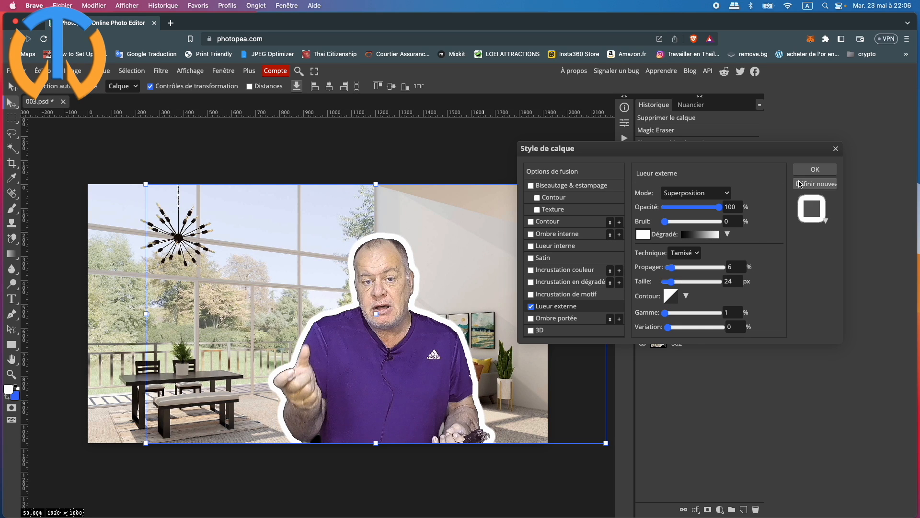
left_click(814, 169)
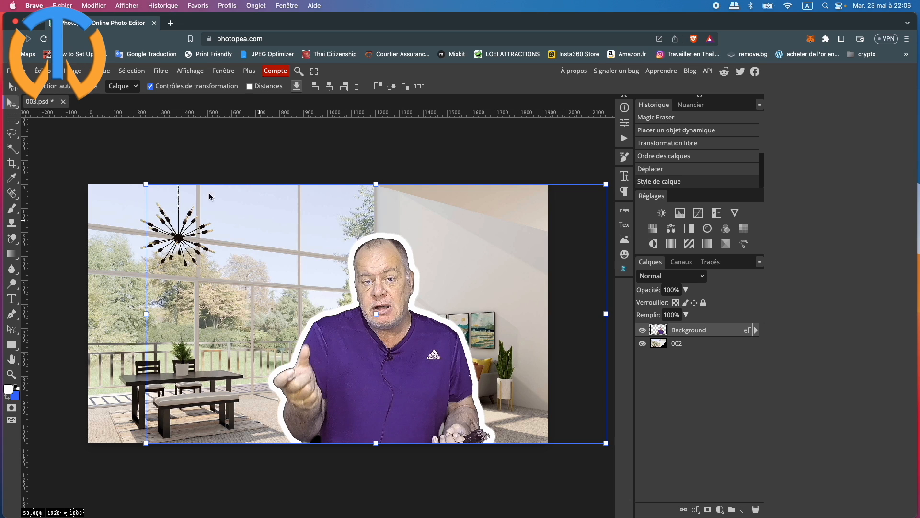
left_click_drag(372, 370, 403, 370)
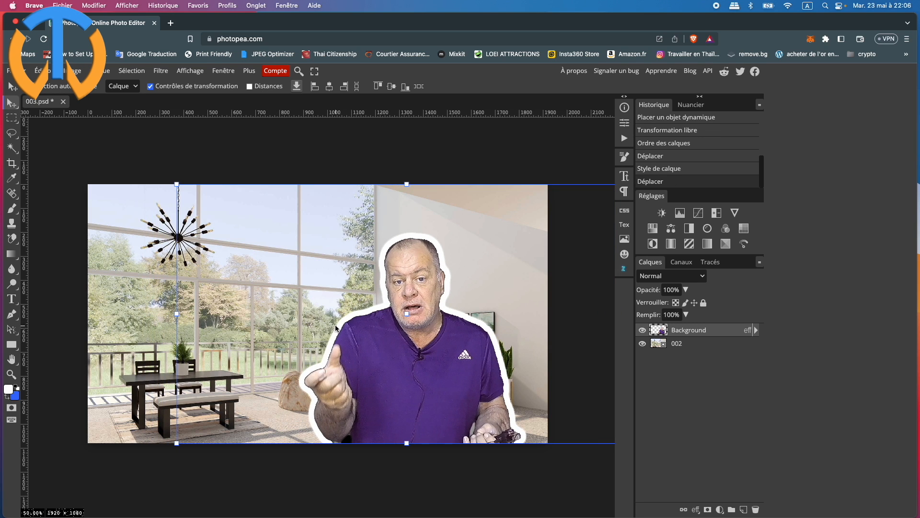